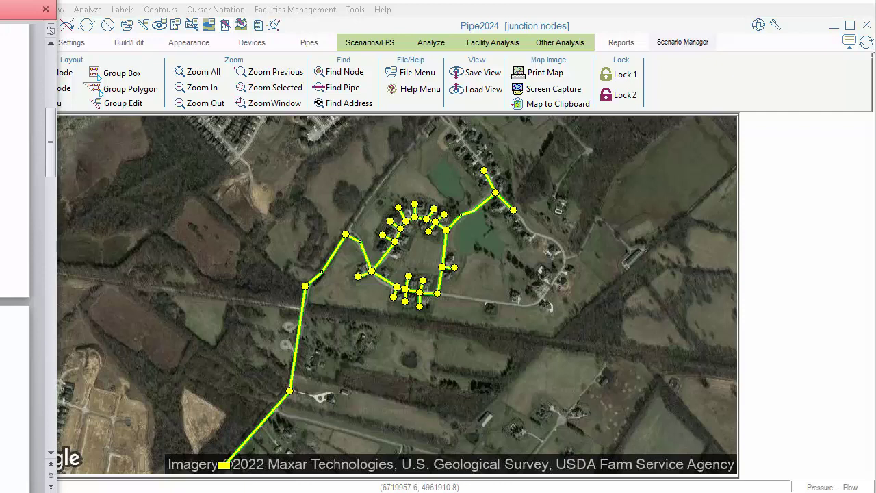
Examine the demands of the residential end junctions J-33, J-9 and J-30 and check the system's flow units.
{"action": "left_click", "coordinate": [384, 237]}
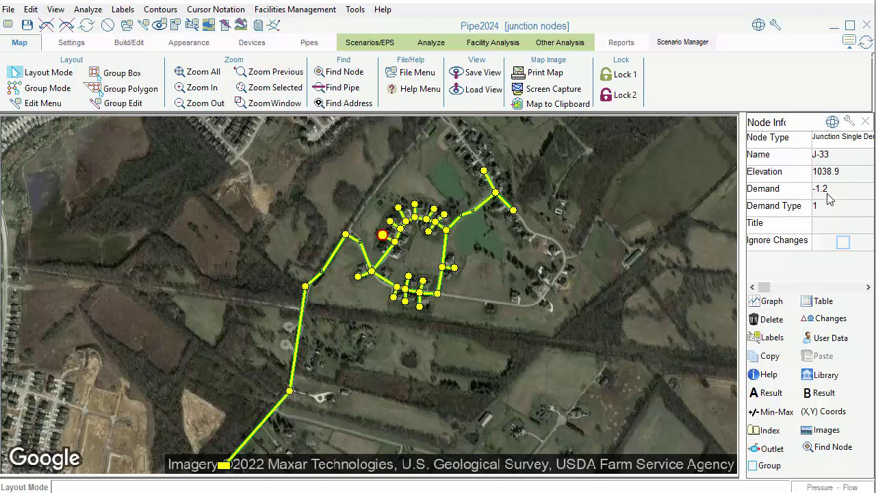
{"action": "left_click", "coordinate": [486, 173]}
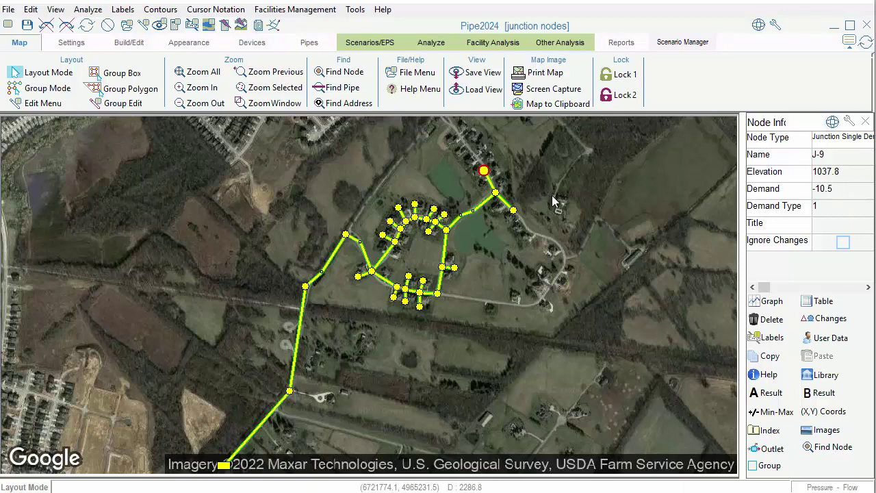
{"action": "left_click", "coordinate": [70, 43]}
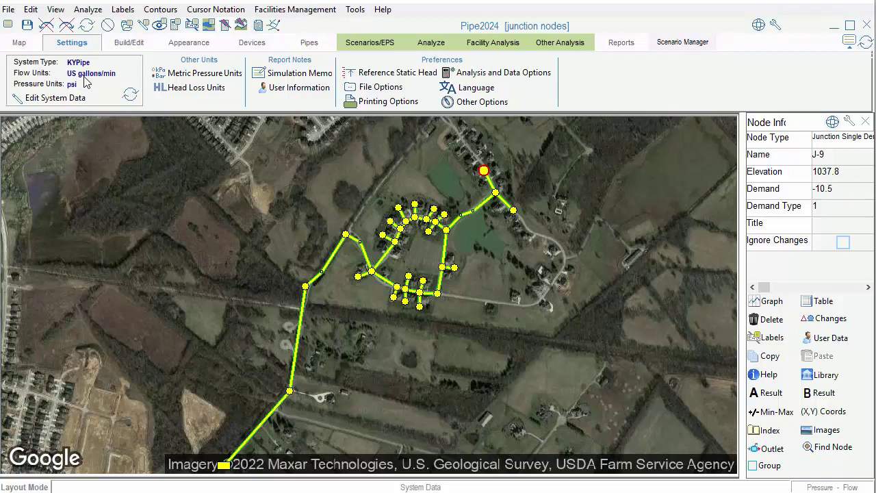
{"action": "left_click", "coordinate": [397, 208]}
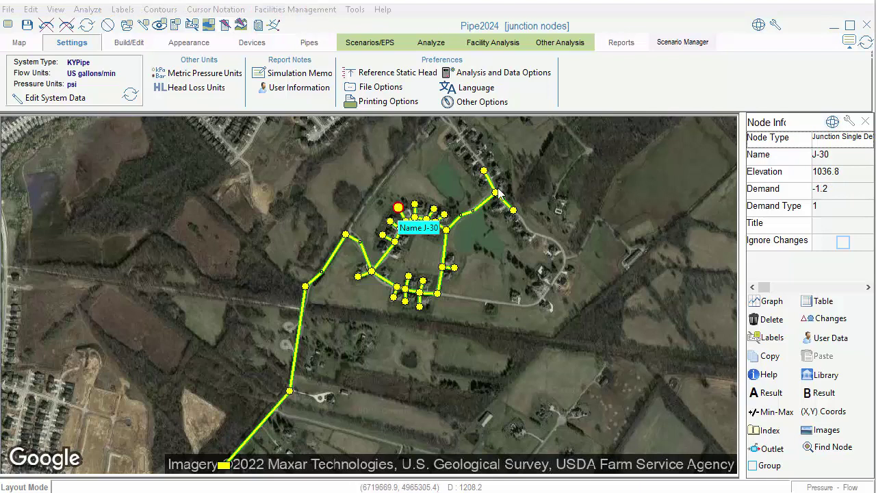
{"action": "left_click", "coordinate": [483, 172]}
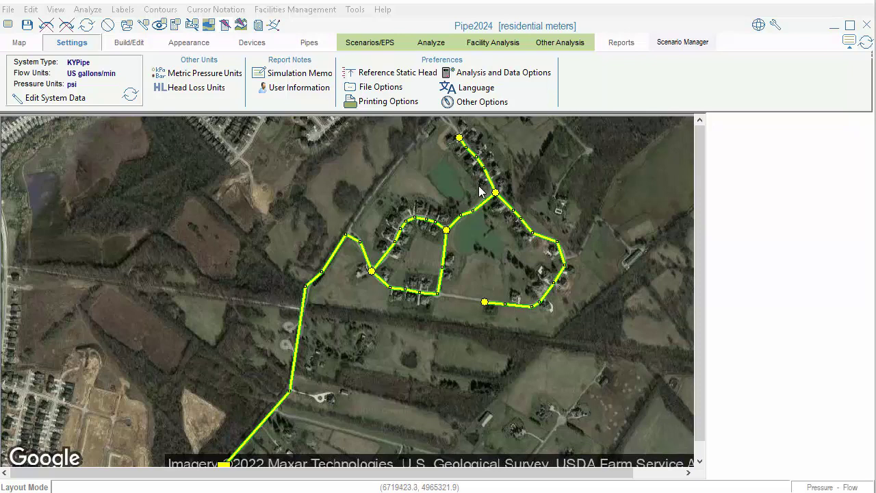
In the residential meters model, examine pipe P-43's meter data and the average residential meter demand.
{"action": "left_click", "coordinate": [509, 210]}
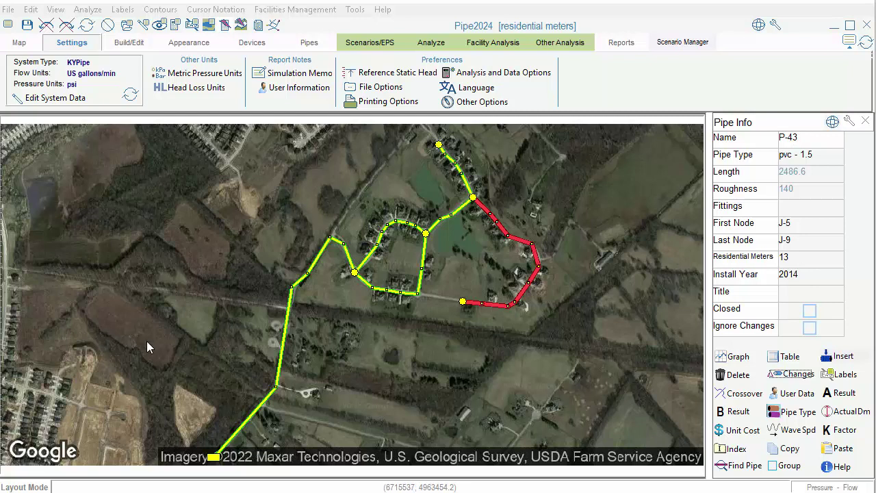
{"action": "left_click", "coordinate": [135, 48]}
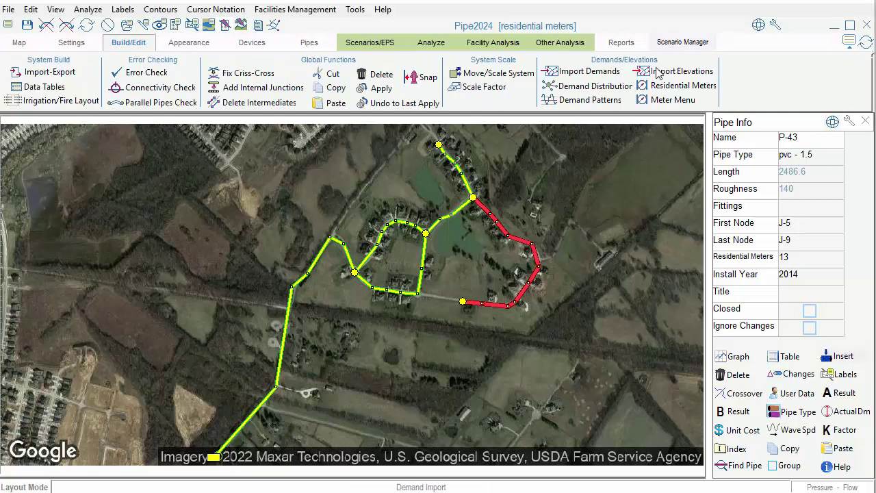
{"action": "left_click", "coordinate": [675, 89]}
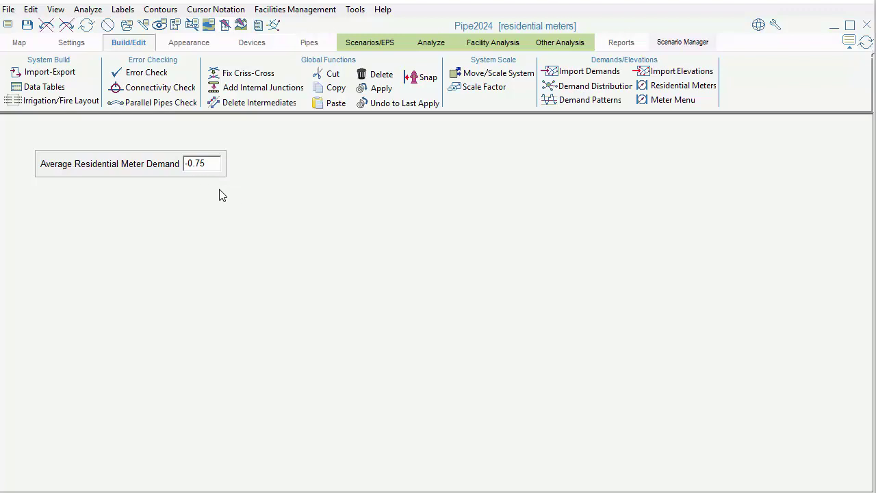
{"action": "left_click", "coordinate": [27, 43]}
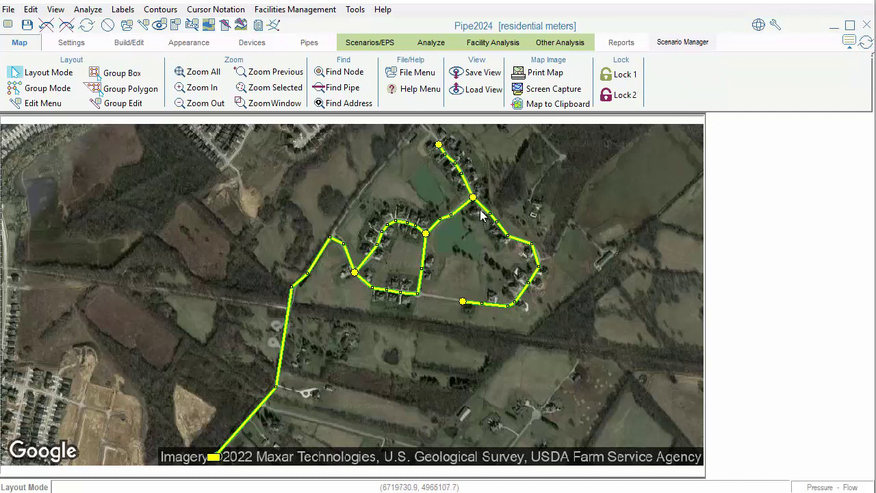
{"action": "left_click", "coordinate": [524, 299]}
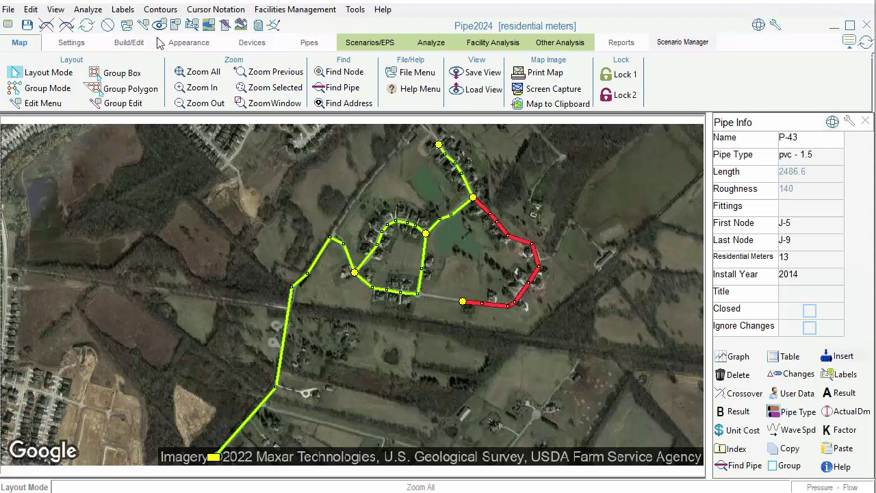
Run a quick analysis and label the pipes with Result A.
{"action": "left_click", "coordinate": [224, 26]}
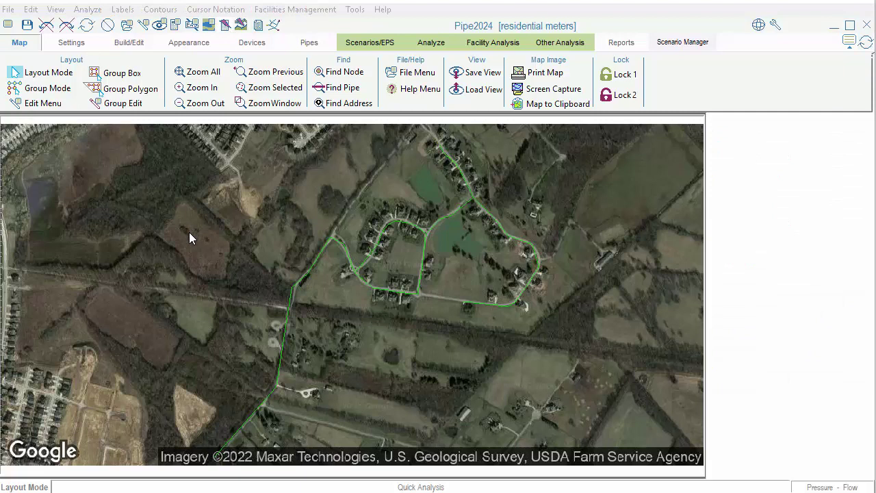
{"action": "left_click", "coordinate": [189, 43]}
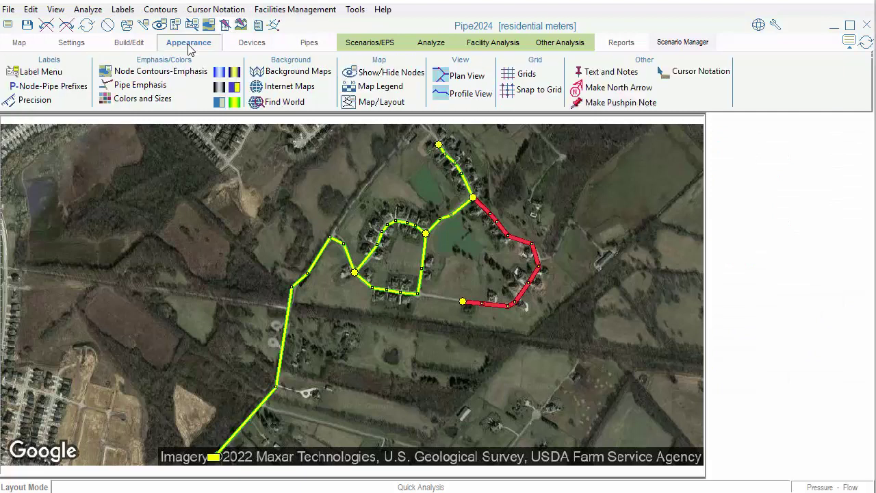
{"action": "left_click", "coordinate": [30, 74]}
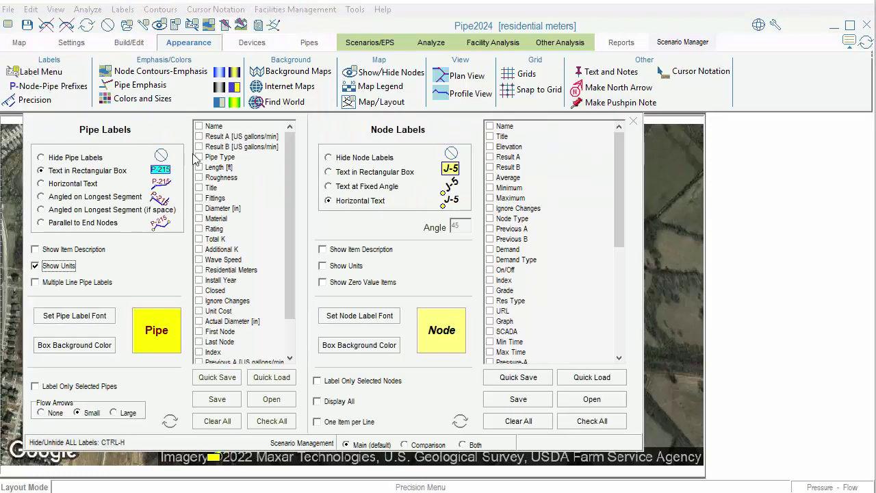
{"action": "left_click", "coordinate": [199, 137]}
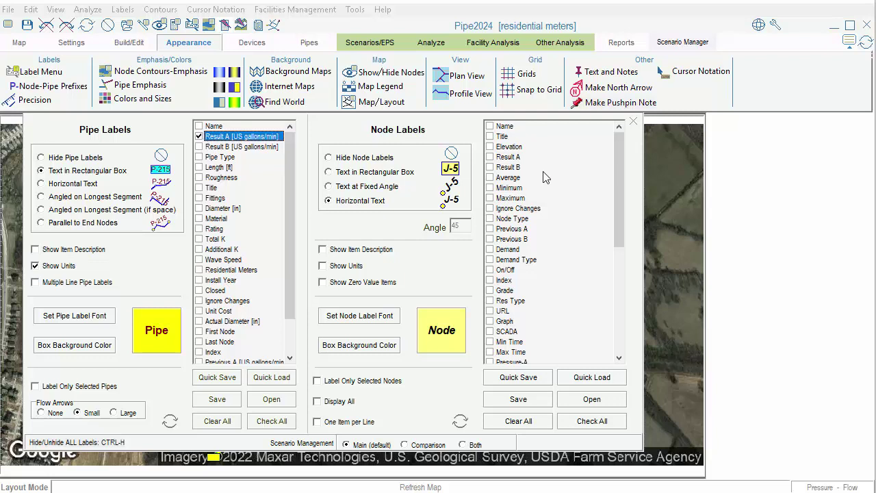
{"action": "left_click", "coordinate": [633, 123]}
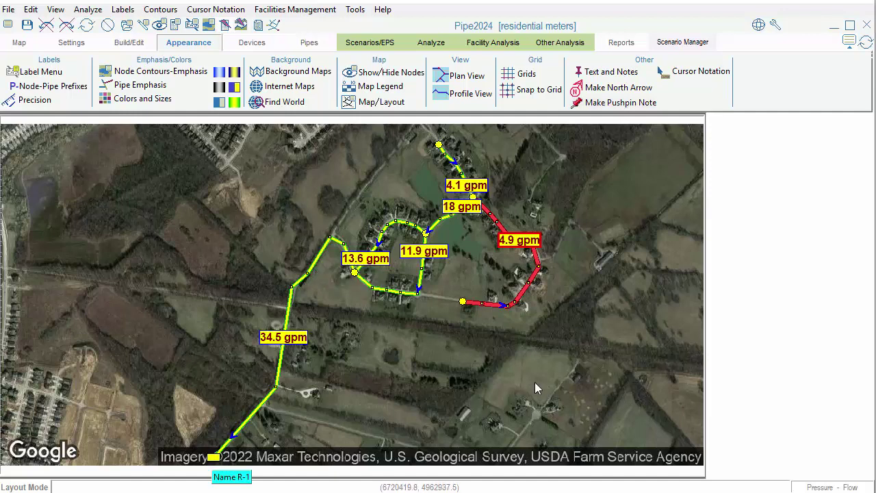
Set the displayed pipe result to Velocity.
{"action": "left_click", "coordinate": [849, 489]}
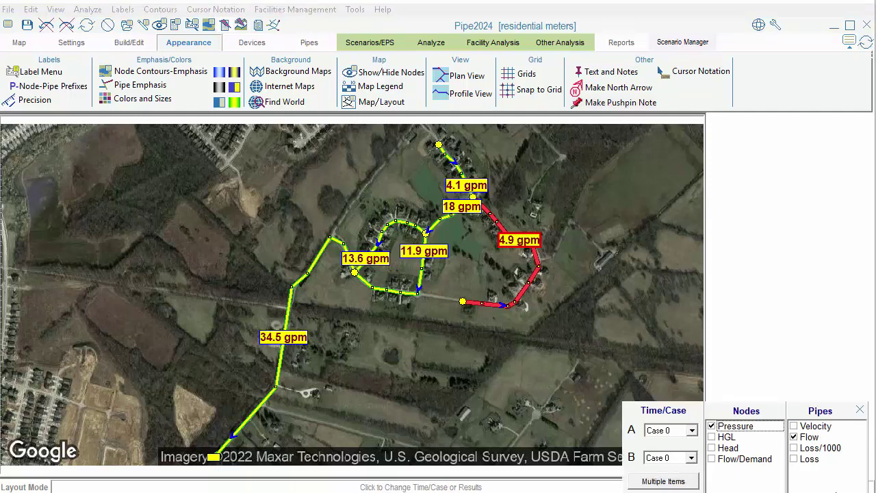
{"action": "left_click", "coordinate": [794, 426]}
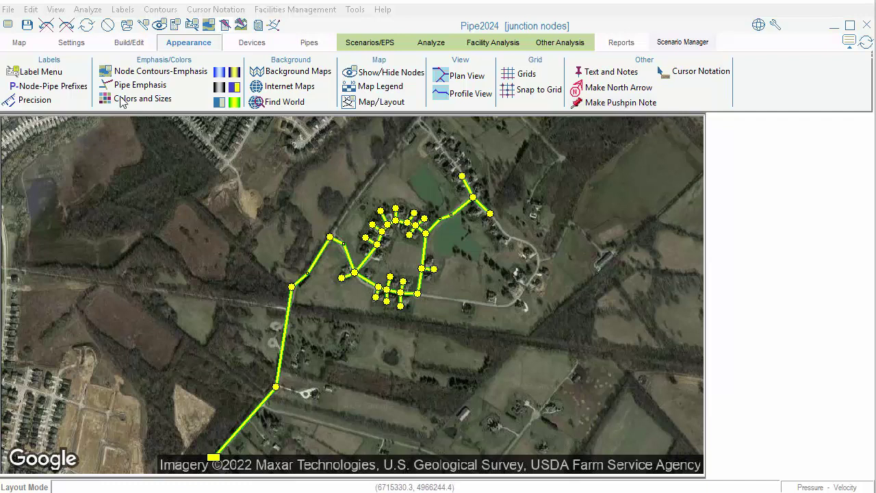
Select all end nodes of the junction nodes model as a group.
{"action": "left_click", "coordinate": [32, 10]}
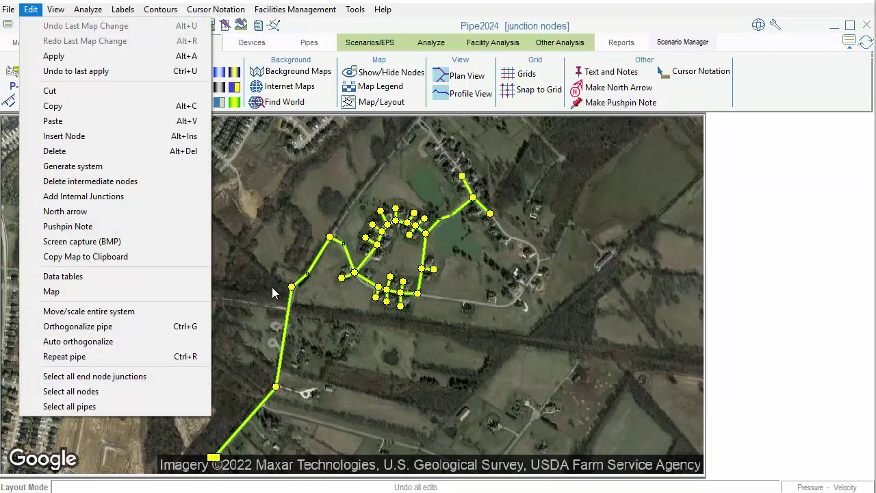
{"action": "left_click", "coordinate": [47, 378]}
{"action": "left_click", "coordinate": [11, 44]}
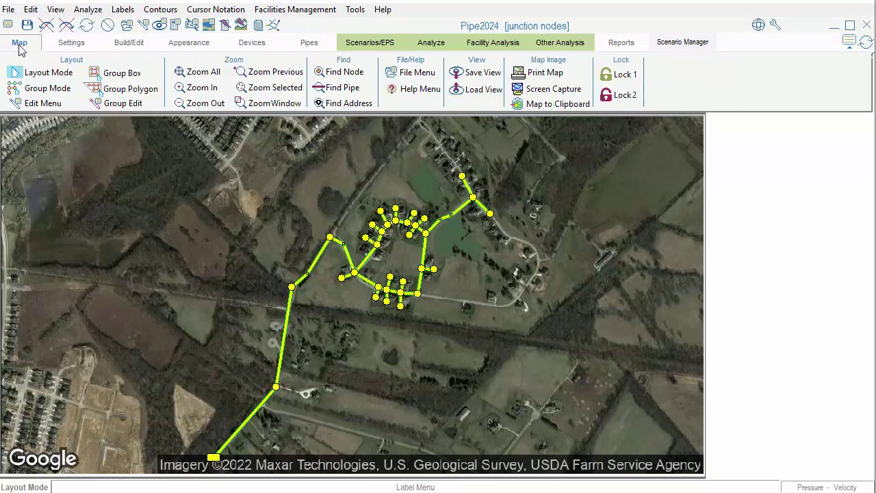
{"action": "left_click", "coordinate": [123, 104]}
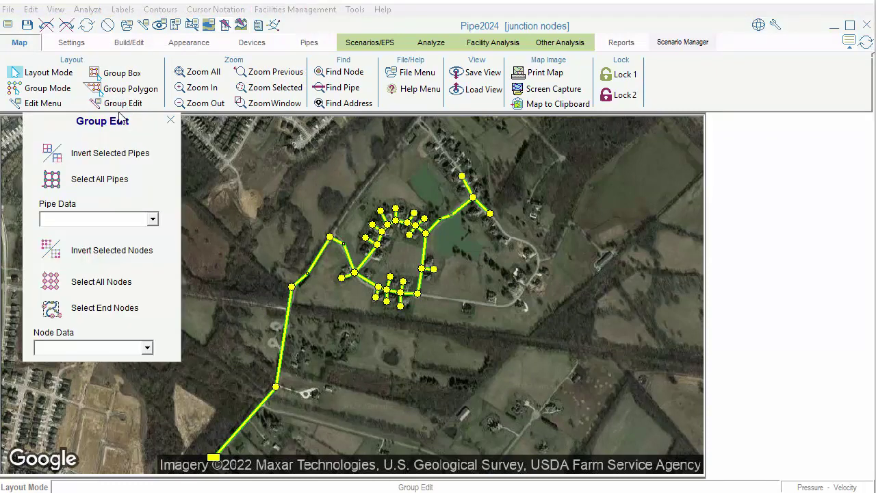
{"action": "left_click", "coordinate": [54, 316]}
{"action": "left_click", "coordinate": [170, 121]}
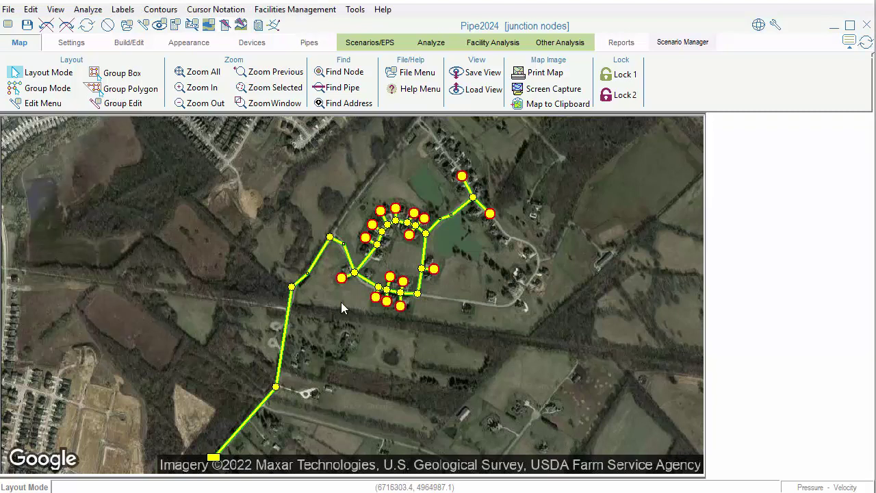
Check the node data of end junction J-6 and return to Group Mode with the end-node group.
{"action": "mouse_move", "coordinate": [359, 269]}
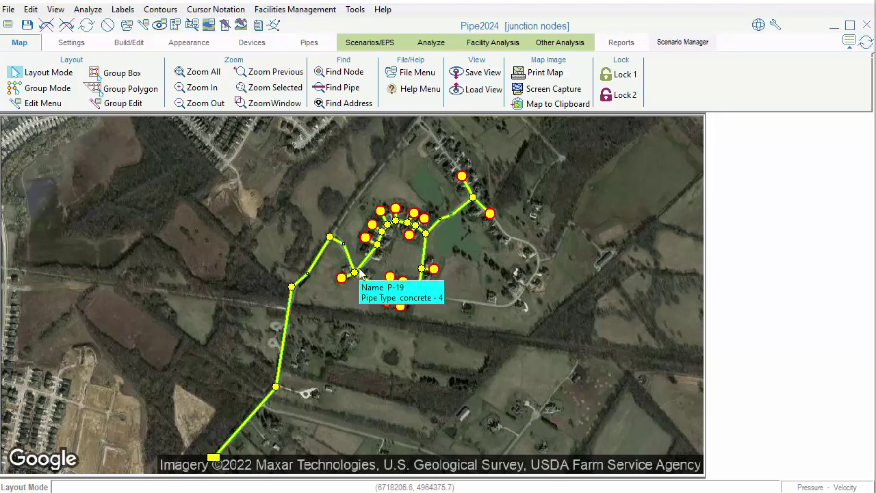
{"action": "left_click", "coordinate": [867, 43]}
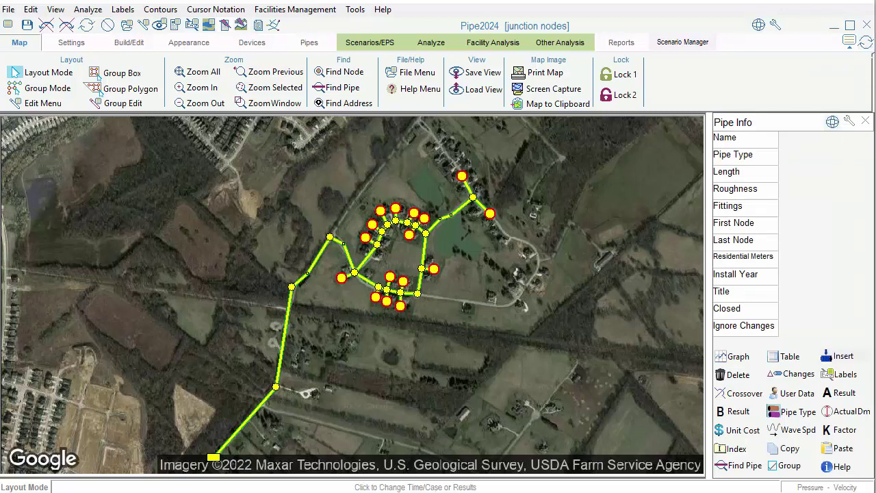
{"action": "left_click", "coordinate": [491, 215]}
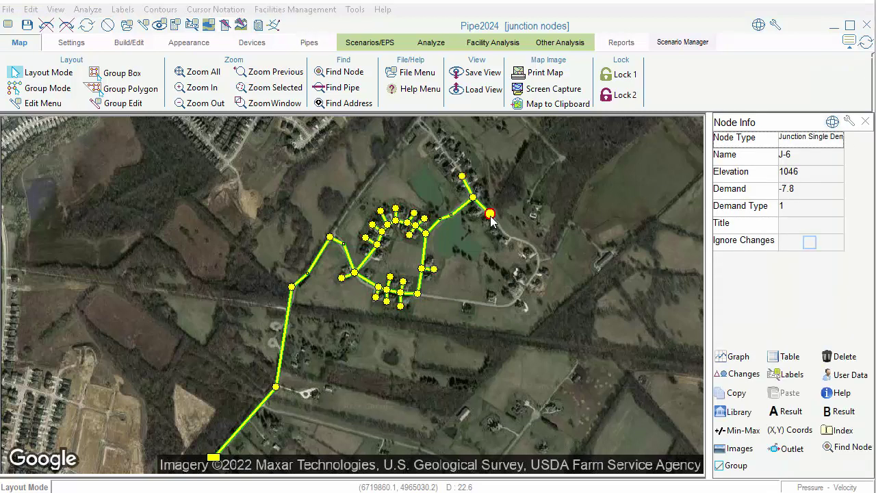
{"action": "left_click", "coordinate": [48, 88]}
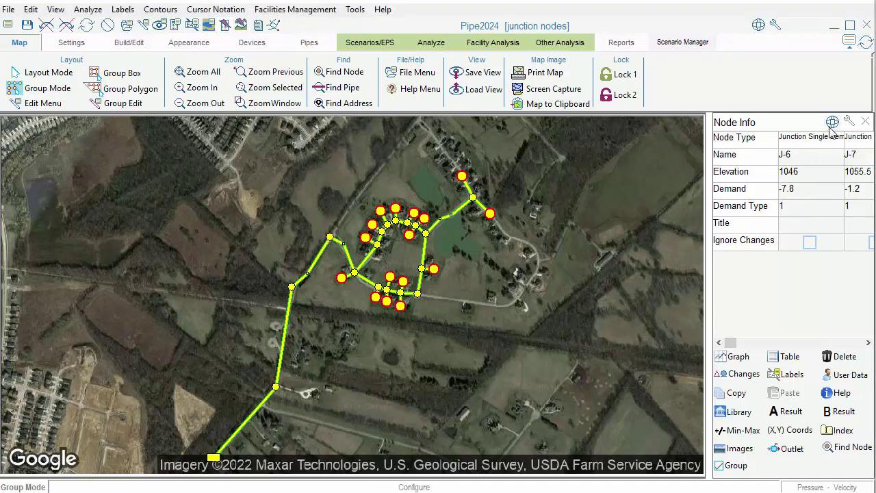
Change the node type of the whole end-node group to Pump - Table.
{"action": "left_click", "coordinate": [733, 147]}
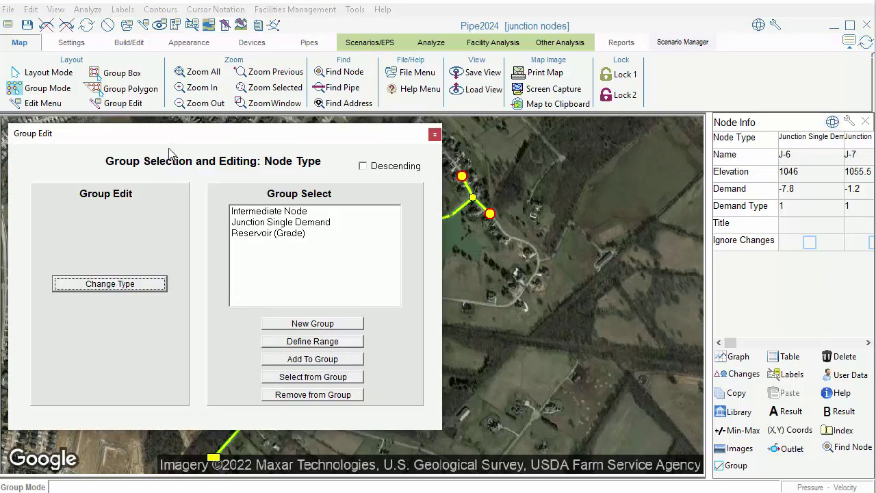
{"action": "left_click", "coordinate": [109, 284]}
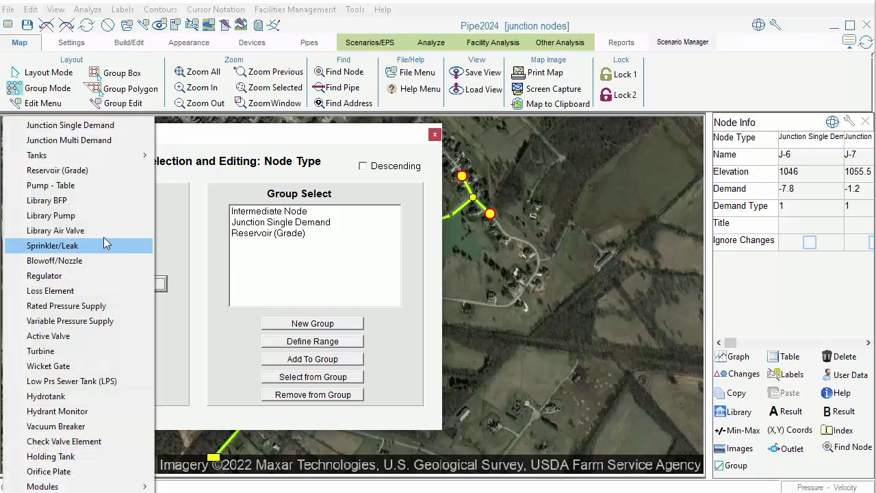
{"action": "left_click", "coordinate": [86, 186]}
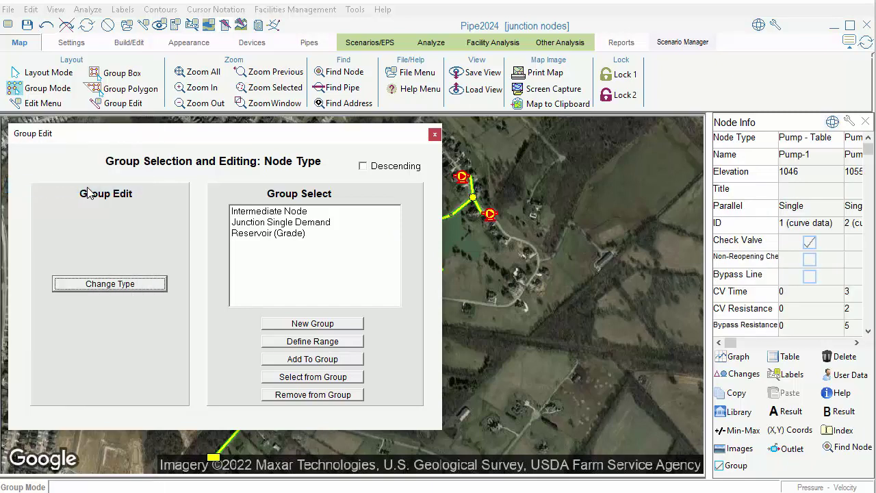
{"action": "left_click", "coordinate": [435, 134]}
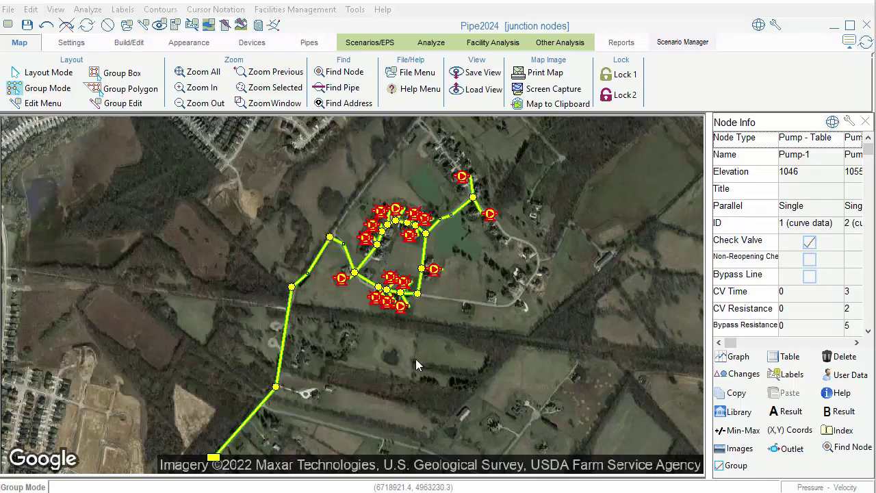
Apply the On setting to the On/Off property of all pumps in the group.
{"action": "mouse_move", "coordinate": [427, 235]}
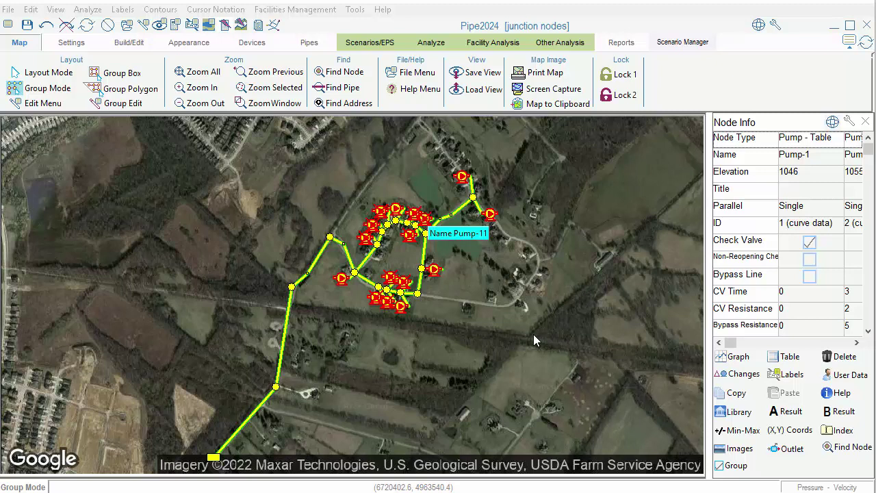
{"action": "left_click", "coordinate": [868, 320]}
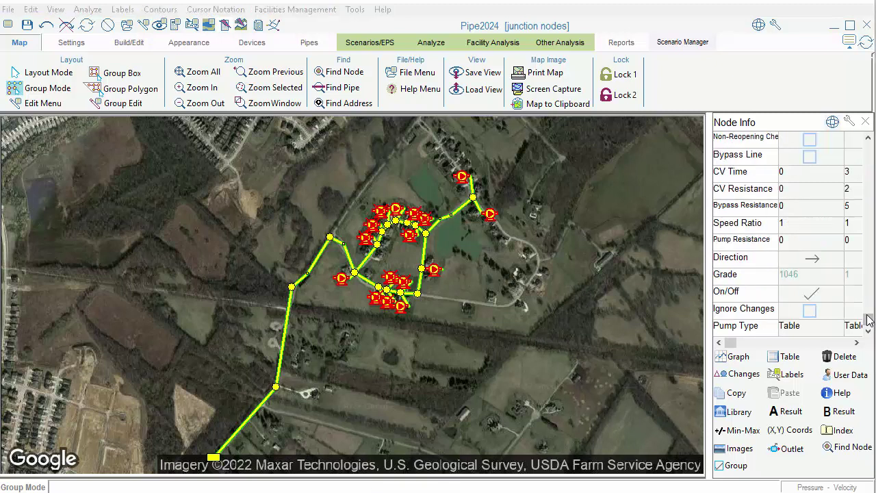
{"action": "left_click", "coordinate": [729, 299]}
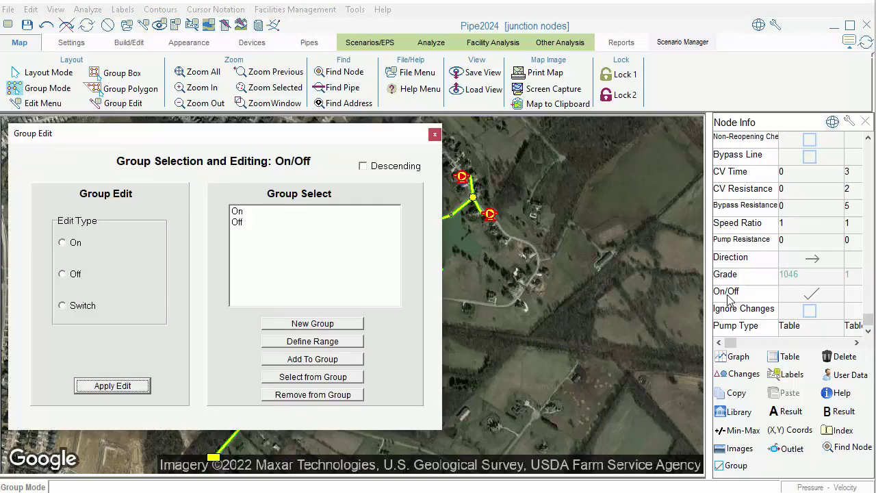
{"action": "left_click", "coordinate": [63, 246]}
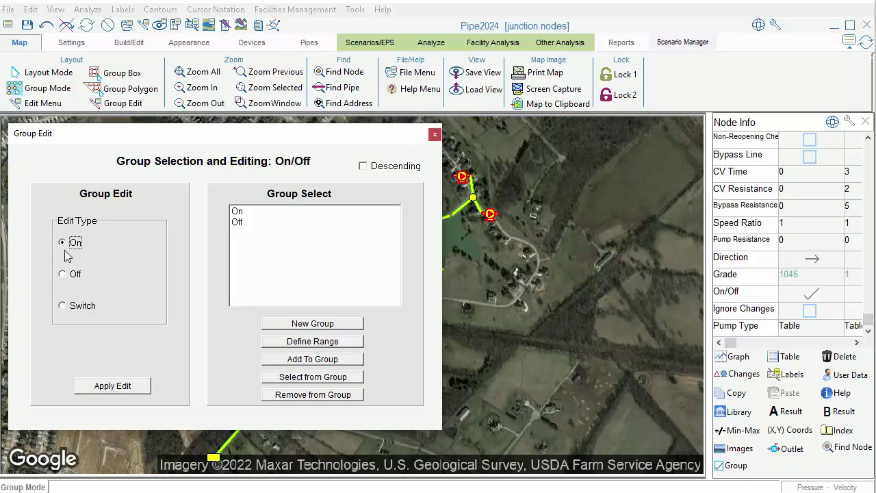
{"action": "left_click", "coordinate": [113, 386]}
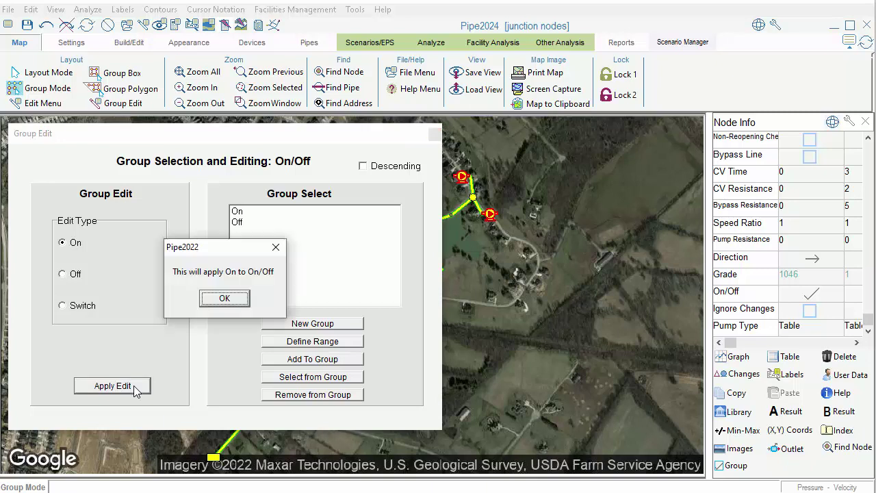
{"action": "left_click", "coordinate": [224, 300]}
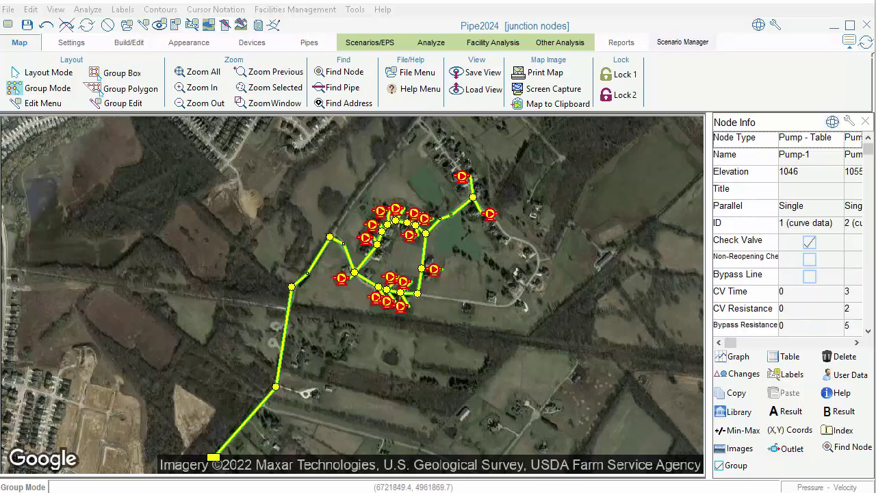
Clear the pump group selection and reverse the direction of Pump-1 at the eastern end of the network.
{"action": "key", "text": "Escape"}
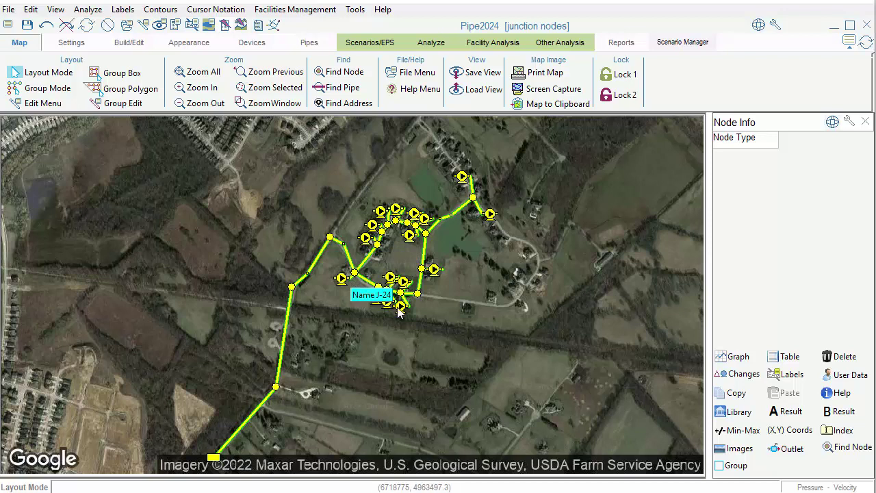
{"action": "left_click", "coordinate": [436, 274]}
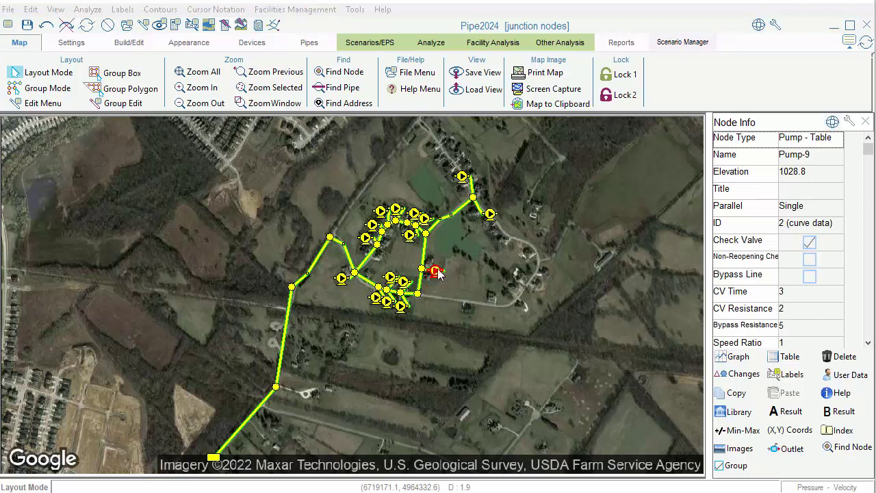
{"action": "left_click", "coordinate": [490, 215]}
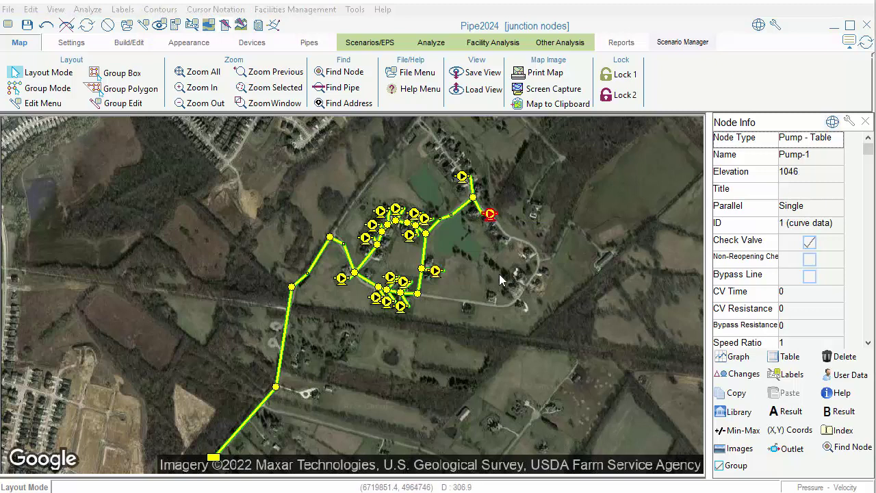
{"action": "left_click", "coordinate": [869, 318]}
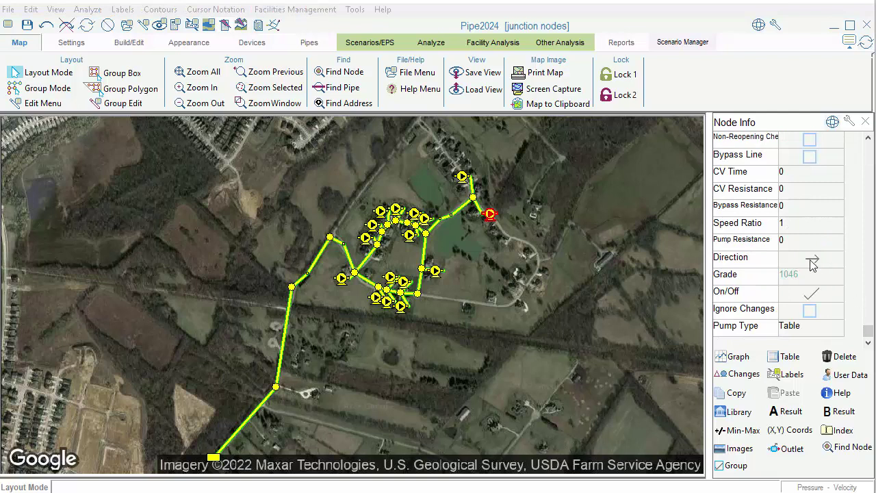
{"action": "left_click", "coordinate": [812, 261]}
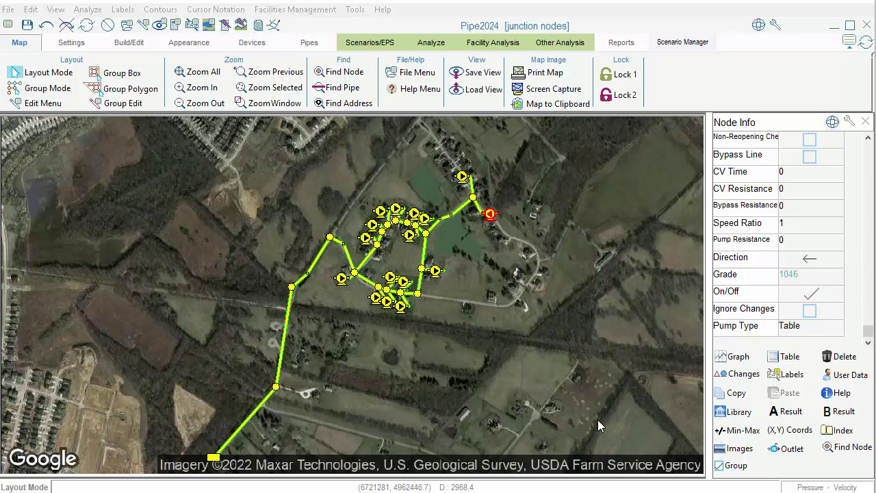
Review the head and flow data of pump curve ID 1 assigned to Pump-1, leaving the curve unedited.
{"action": "left_click", "coordinate": [870, 230]}
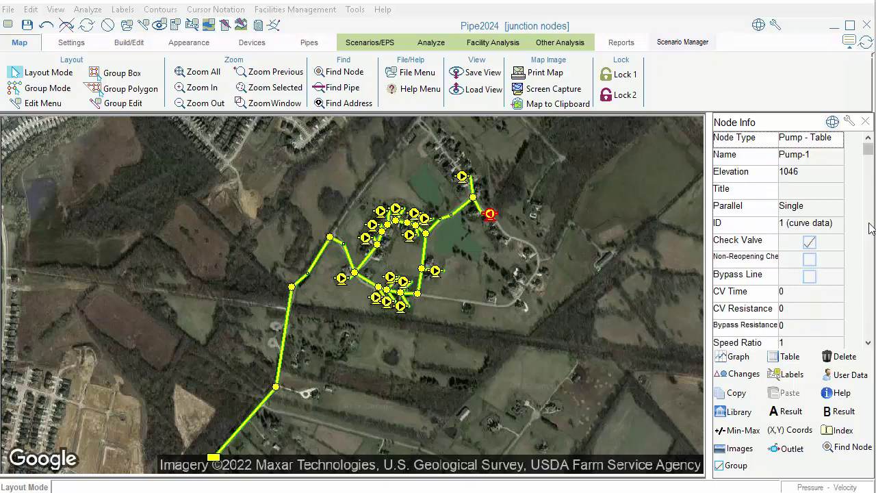
{"action": "left_click", "coordinate": [822, 228]}
{"action": "left_click_drag", "start_coordinate": [305, 89], "coordinate": [430, 67]}
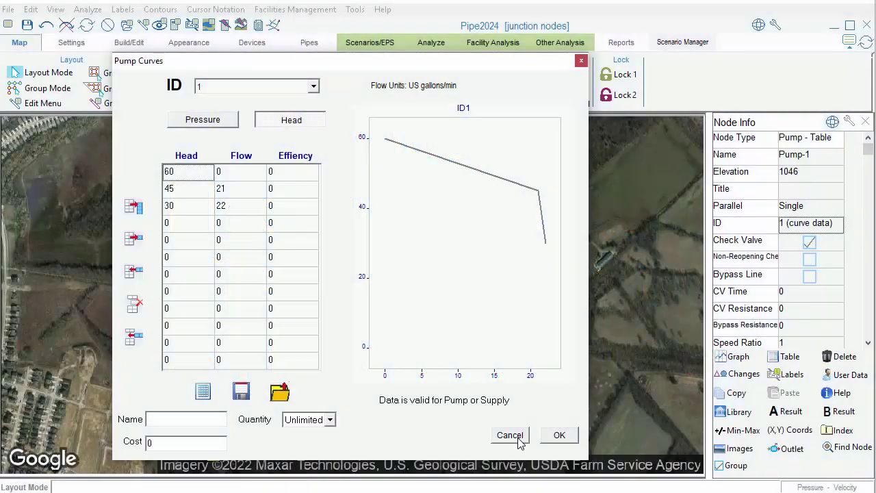
{"action": "left_click", "coordinate": [510, 434]}
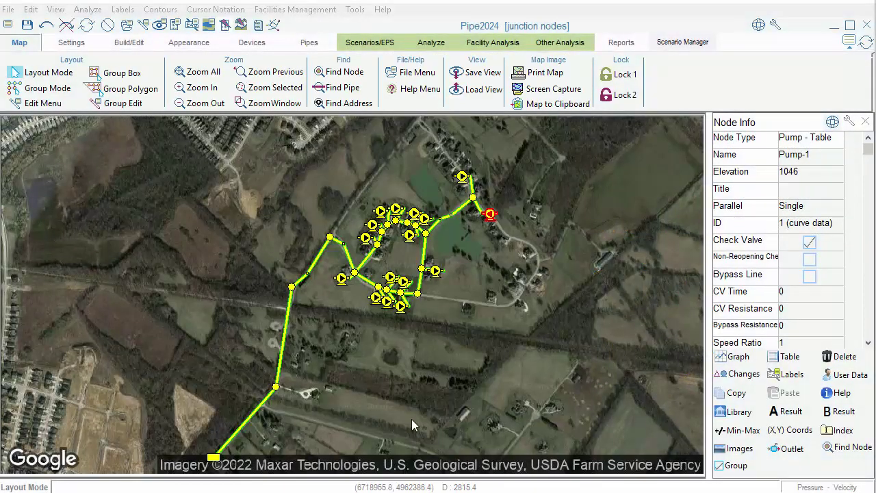
Switch off Pump-16 and Pump-13 on the northwestern part of the loop.
{"action": "left_click", "coordinate": [367, 239]}
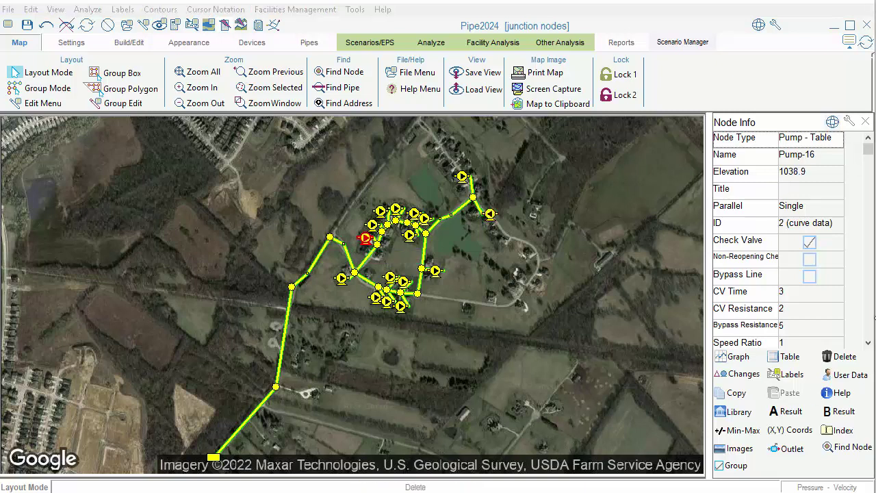
{"action": "left_click", "coordinate": [868, 321]}
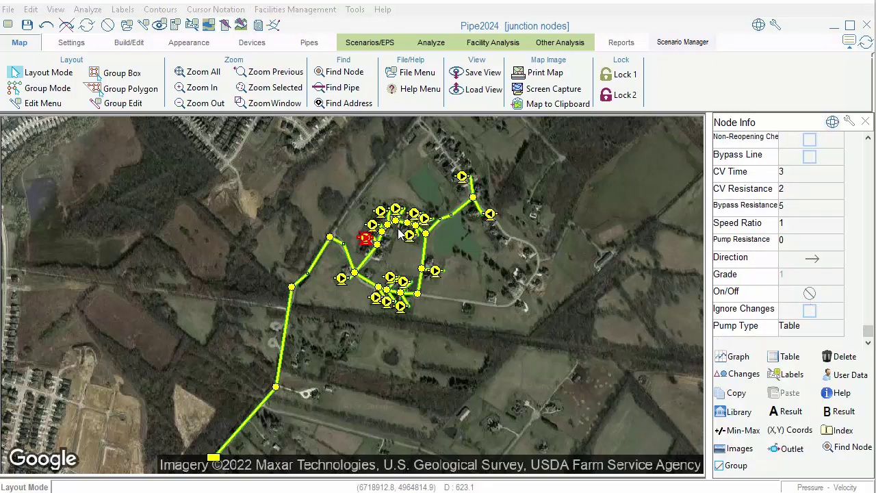
{"action": "left_click", "coordinate": [395, 208]}
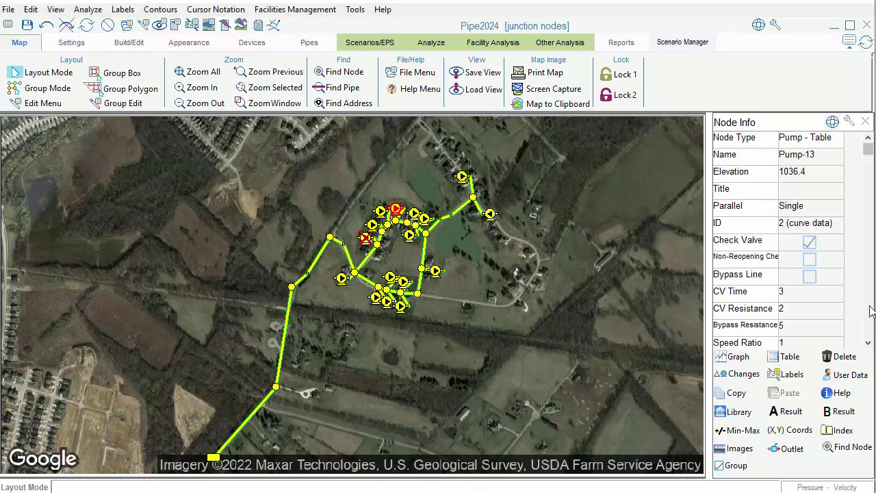
{"action": "left_click", "coordinate": [868, 312]}
{"action": "left_click", "coordinate": [812, 299]}
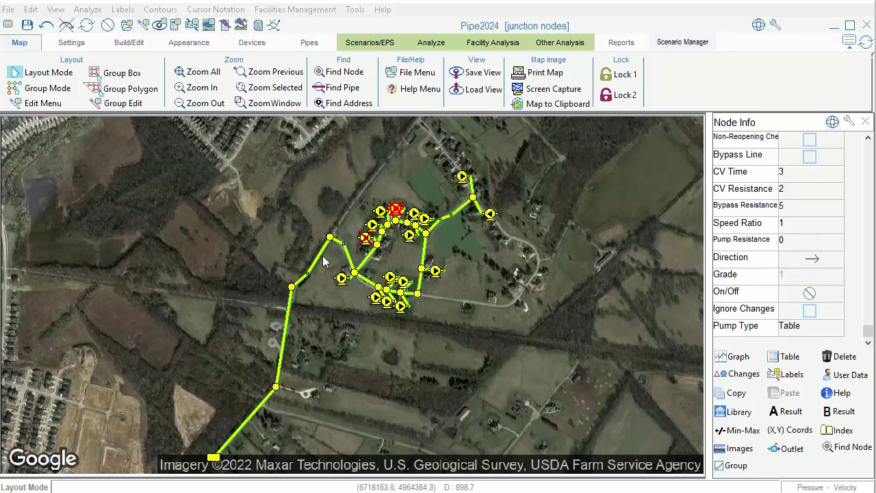
Plot the pump curve for ID 1 in the Pump Curve Graph, examine its shape and close the graph.
{"action": "left_click", "coordinate": [252, 43]}
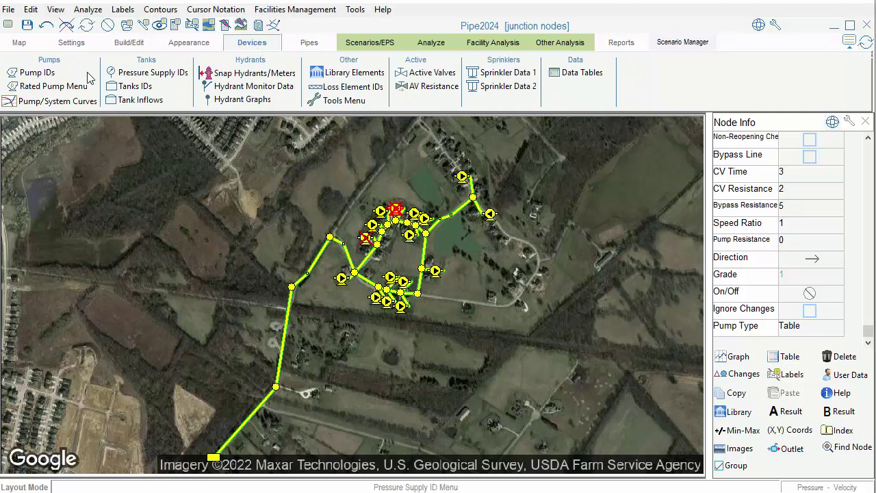
{"action": "left_click", "coordinate": [37, 102]}
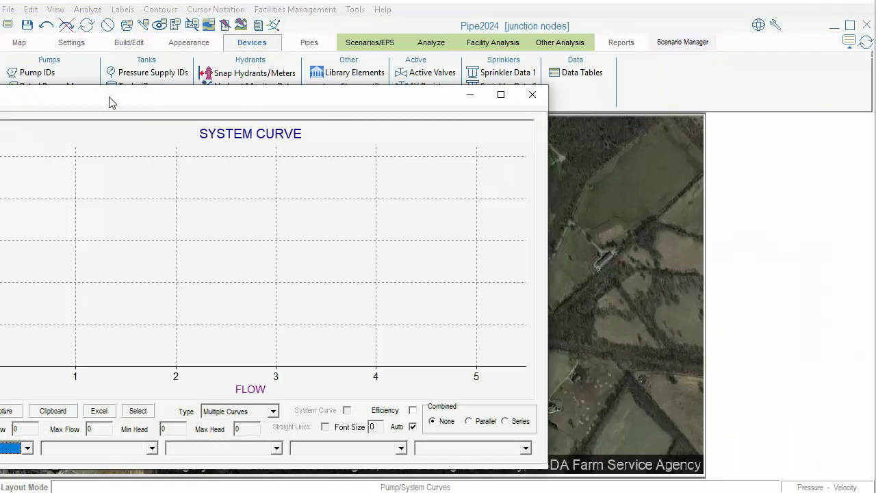
{"action": "left_click_drag", "start_coordinate": [112, 102], "coordinate": [277, 44]}
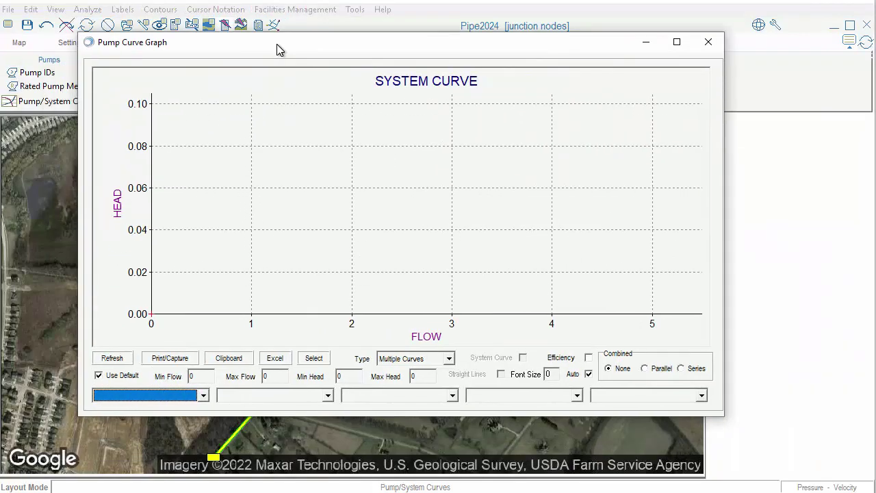
{"action": "left_click", "coordinate": [204, 395]}
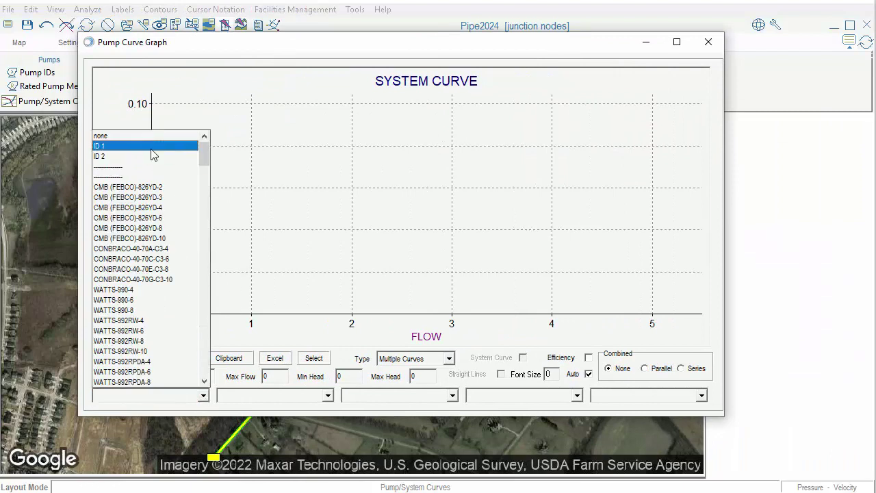
{"action": "left_click", "coordinate": [152, 147]}
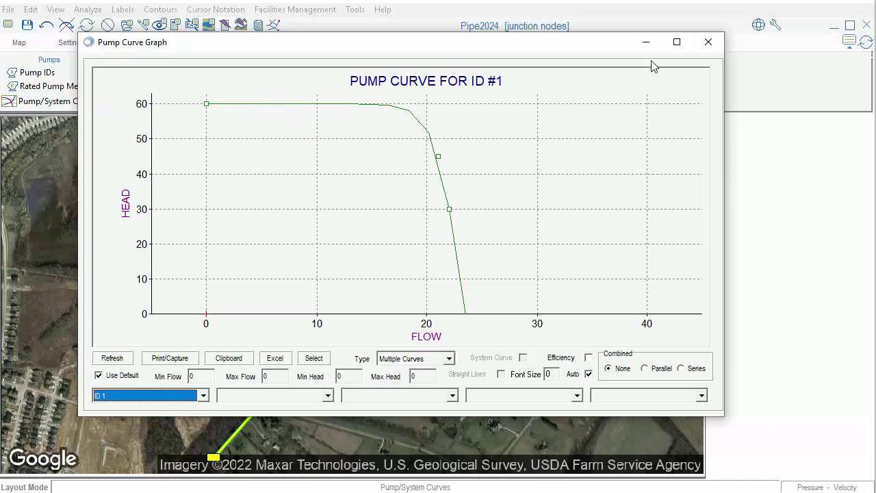
{"action": "left_click", "coordinate": [709, 44]}
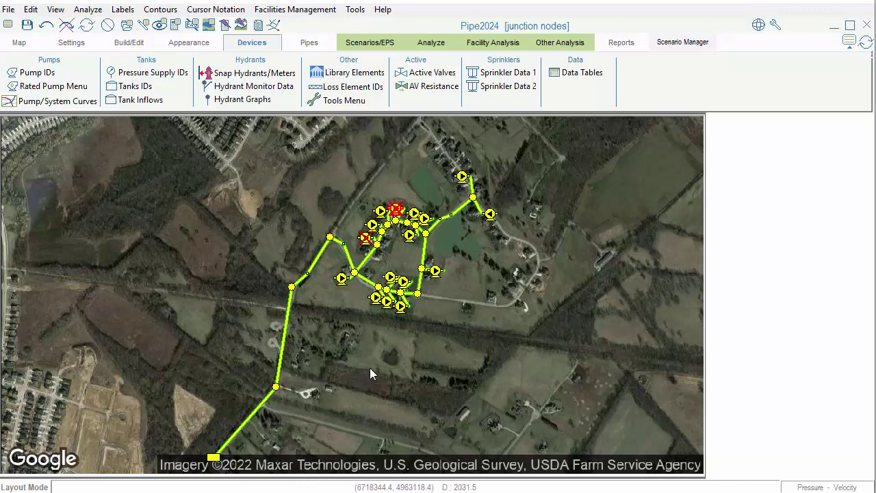
Check the node data of Pump-3 at the northern end of the network and enter 1040 as its grade.
{"action": "left_click", "coordinate": [463, 176]}
{"action": "left_click", "coordinate": [869, 290]}
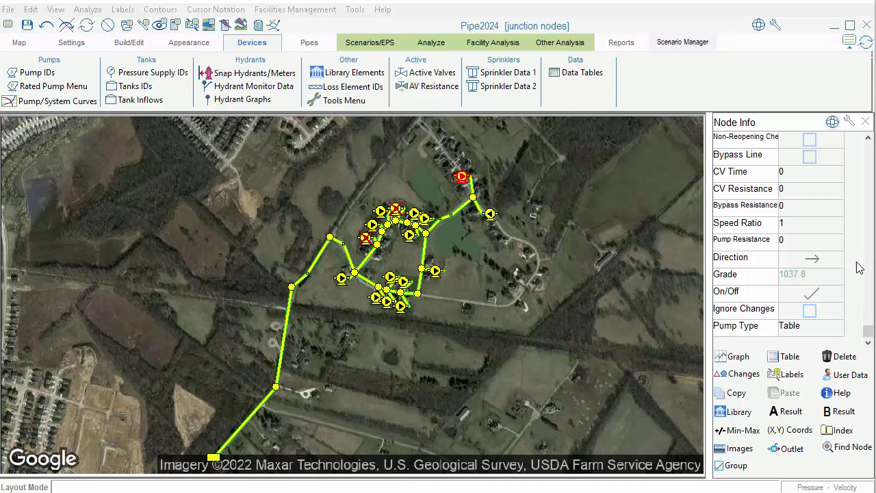
{"action": "scroll", "coordinate": [867, 253], "scroll_direction": "up", "scroll_amount": 3}
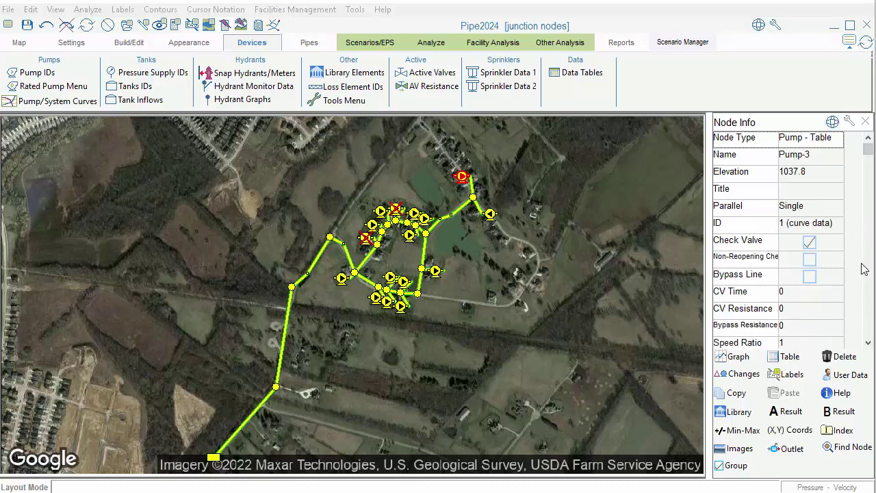
{"action": "scroll", "coordinate": [870, 289], "scroll_direction": "down", "scroll_amount": 3}
{"action": "left_click", "coordinate": [809, 282]}
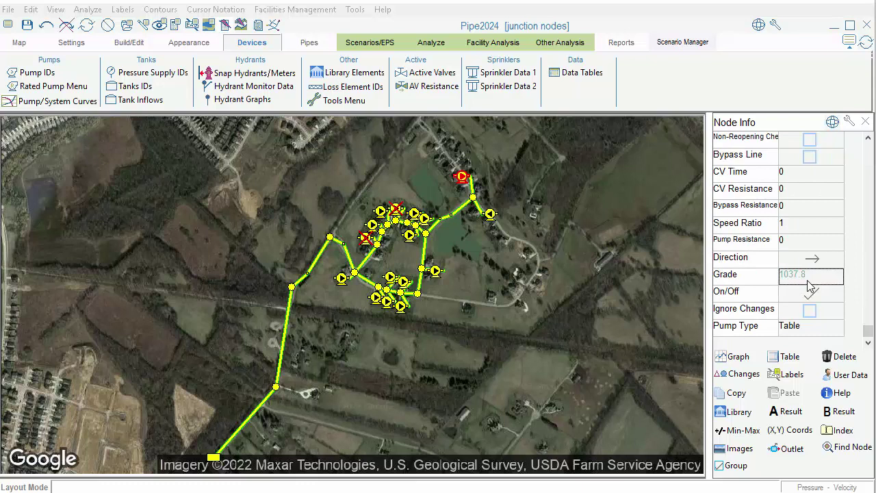
{"action": "type", "text": "1040"}
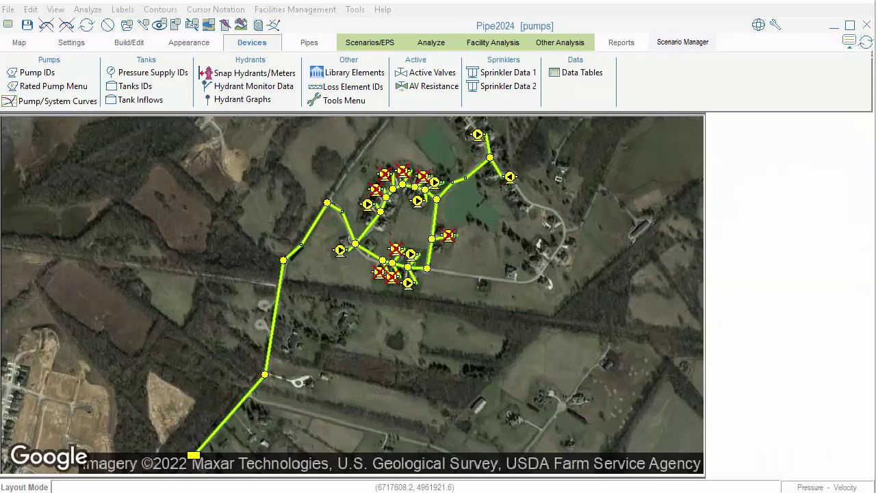
Inspect the node data of Pump-1 in the pumps model, including its curve ID, direction, grade and On/Off setting.
{"action": "left_click", "coordinate": [511, 179]}
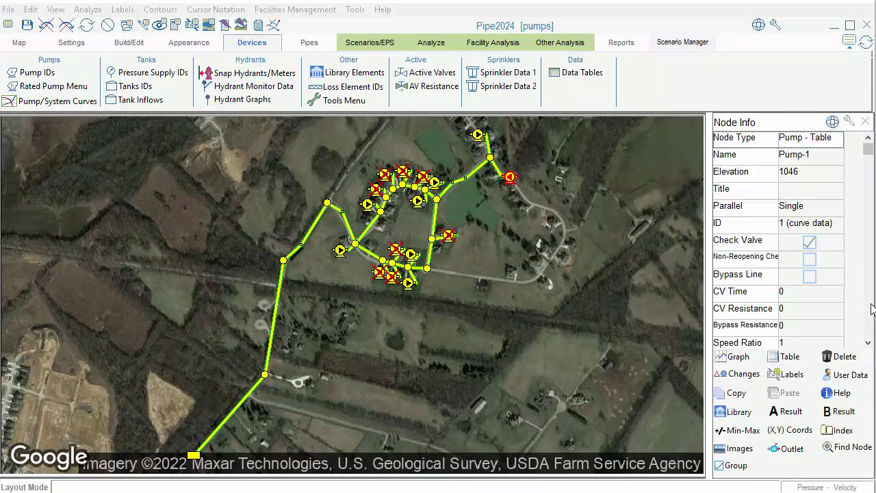
{"action": "left_click", "coordinate": [871, 310]}
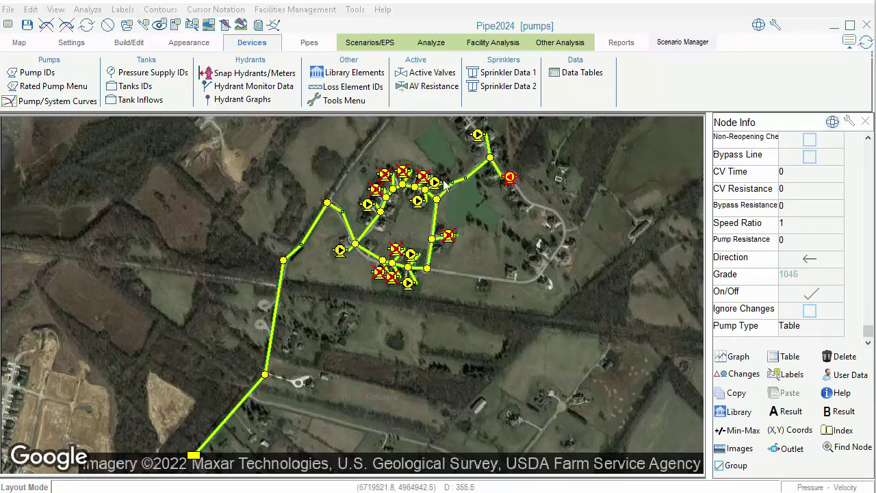
{"action": "mouse_move", "coordinate": [420, 180]}
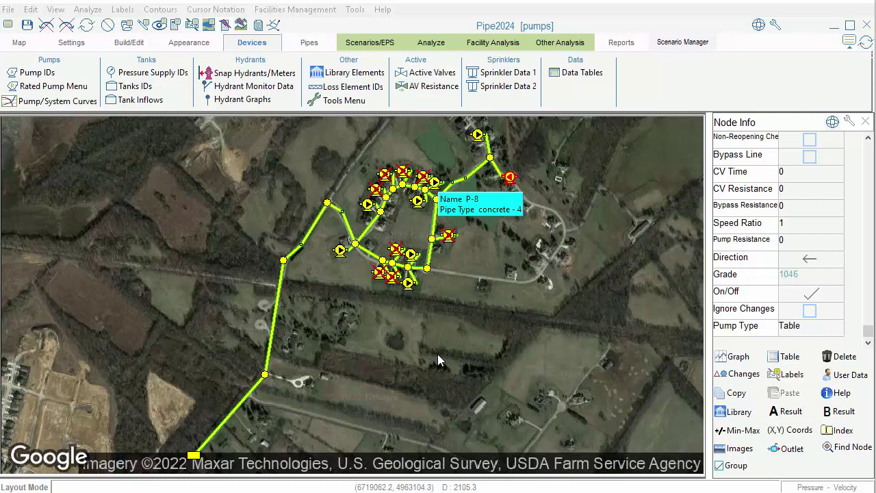
Apply the Pump Status emphasis to the map nodes of the pumps model and return to the map.
{"action": "left_click", "coordinate": [226, 25]}
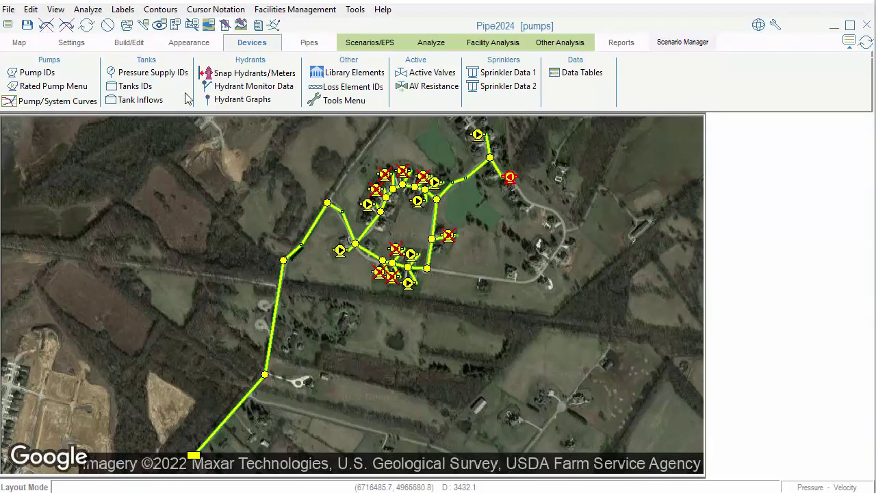
{"action": "left_click", "coordinate": [198, 46]}
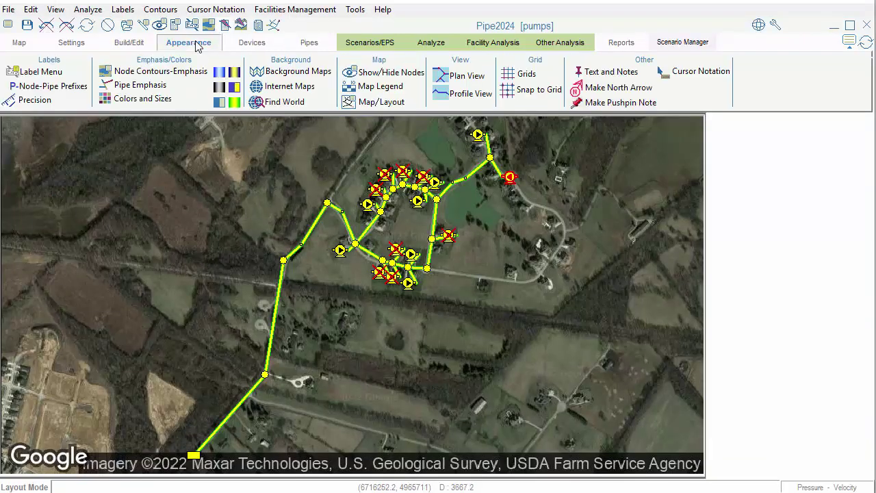
{"action": "left_click", "coordinate": [186, 77]}
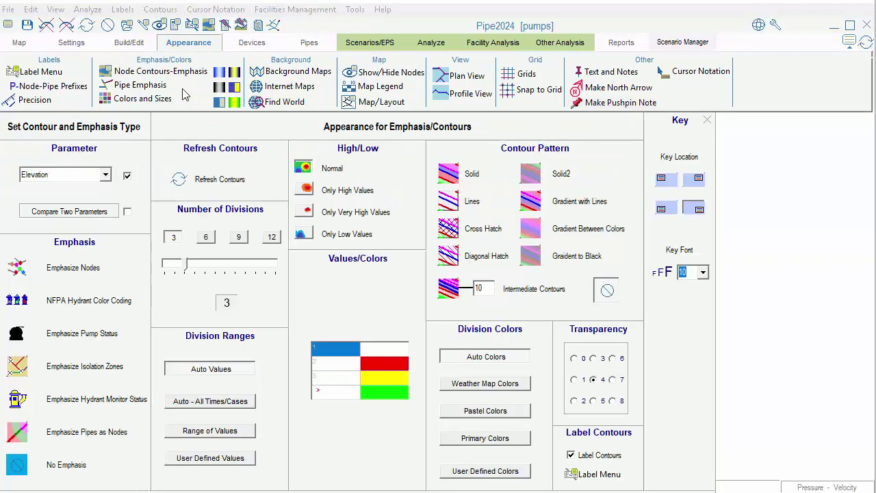
{"action": "left_click", "coordinate": [16, 334]}
{"action": "left_click", "coordinate": [708, 120]}
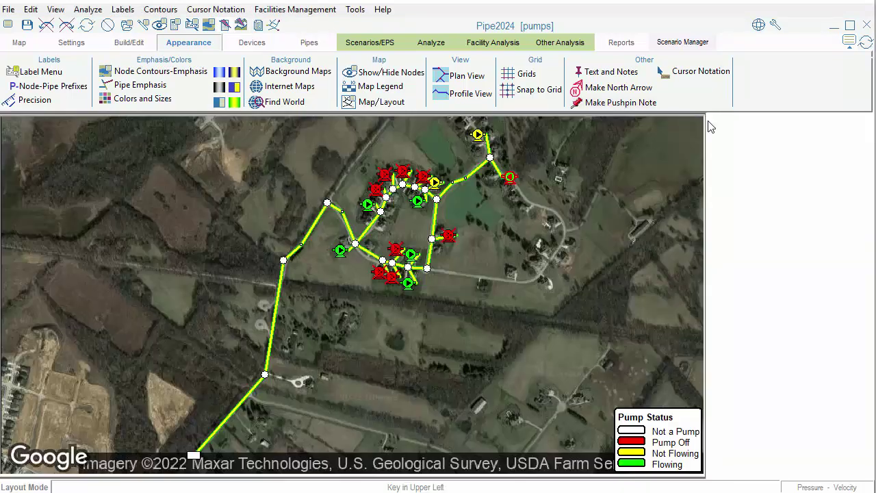